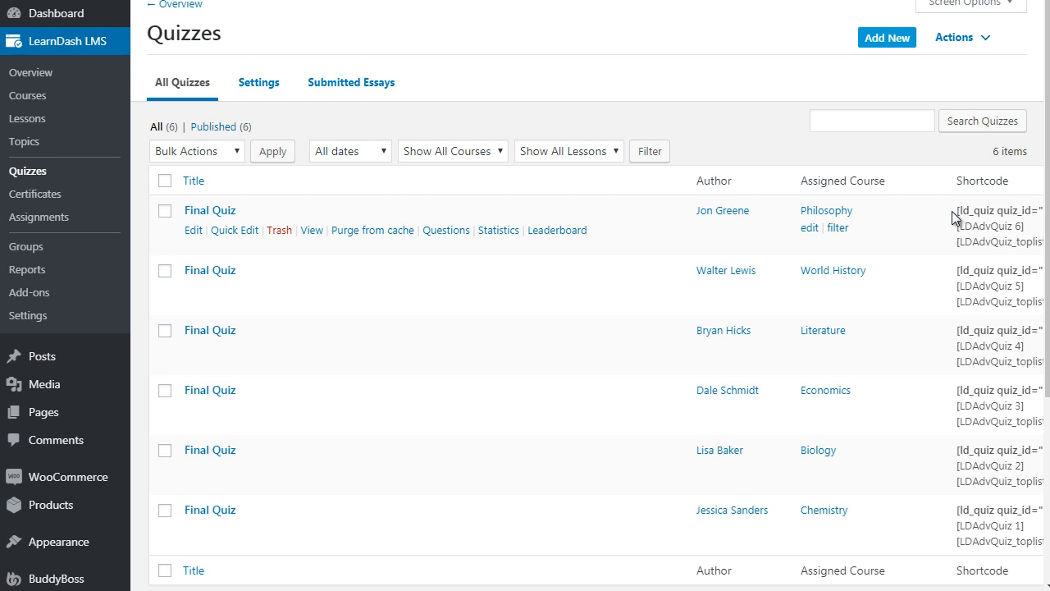
Open the Philosophy course's Final Quiz for editing and bring up its Progression and Restriction Settings
{"action": "left_click", "coordinate": [189, 232]}
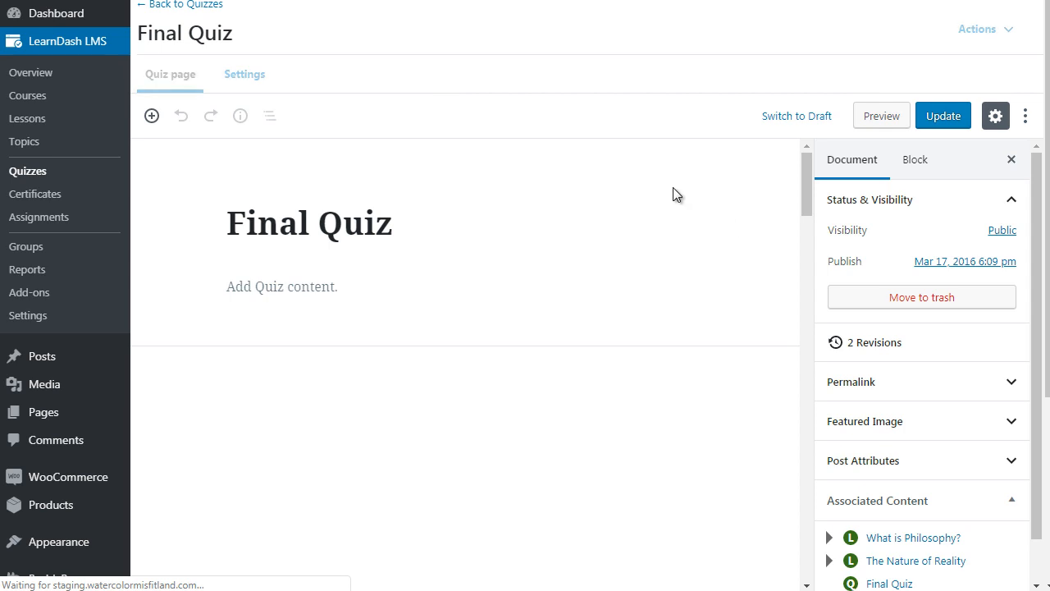
{"action": "left_click_drag", "start_coordinate": [806, 194], "coordinate": [818, 535]}
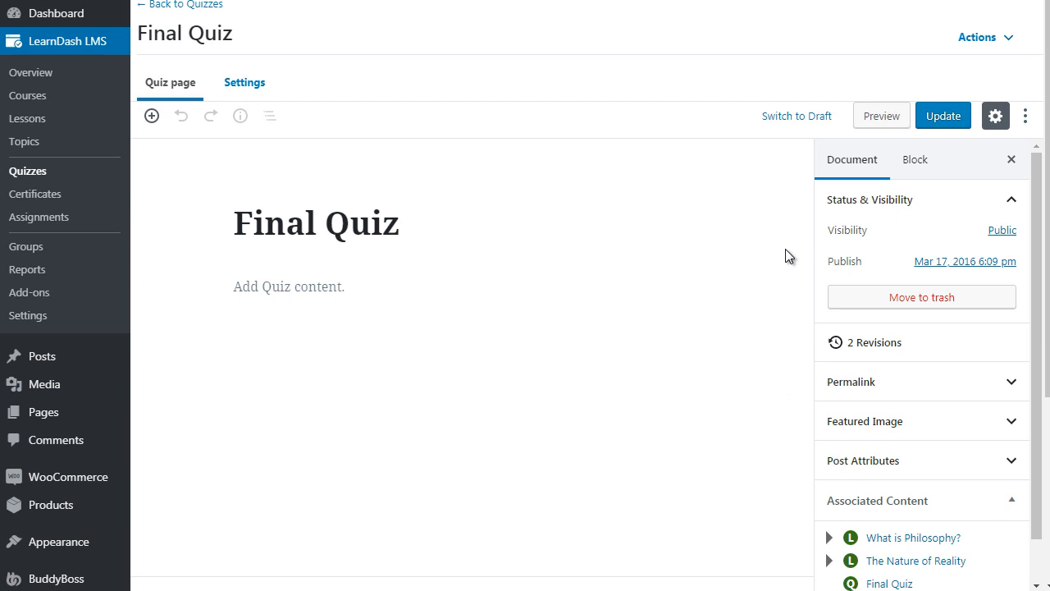
{"action": "left_click", "coordinate": [241, 85]}
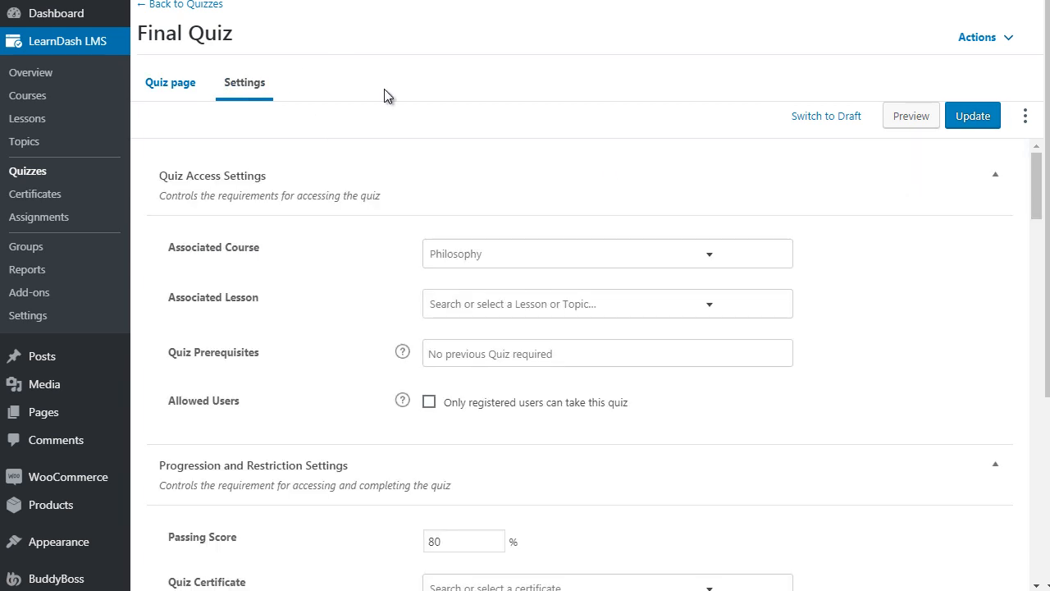
{"action": "scroll", "coordinate": [1022, 185], "scroll_direction": "down", "scroll_amount": 1}
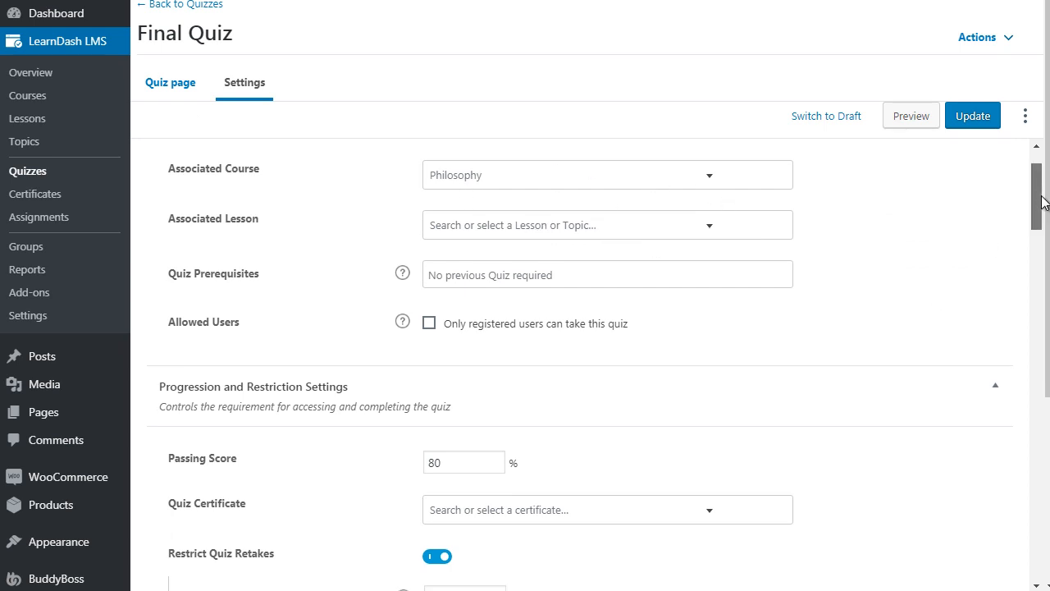
{"action": "scroll", "coordinate": [1043, 197], "scroll_direction": "down", "scroll_amount": 1}
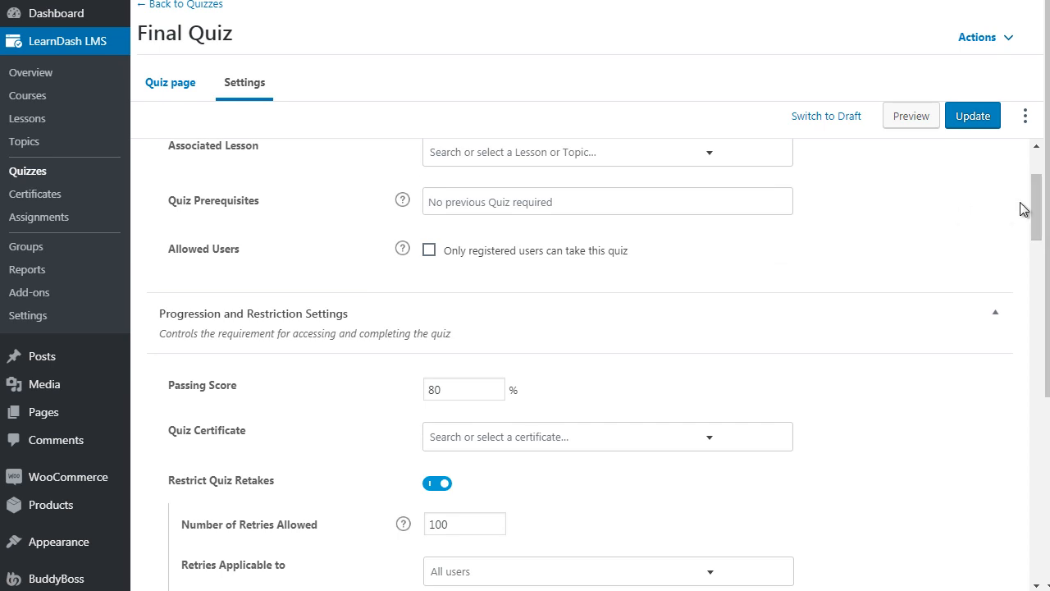
{"action": "scroll", "coordinate": [1042, 218], "scroll_direction": "down", "scroll_amount": 2}
{"action": "left_click_drag", "start_coordinate": [1044, 224], "coordinate": [1045, 227]}
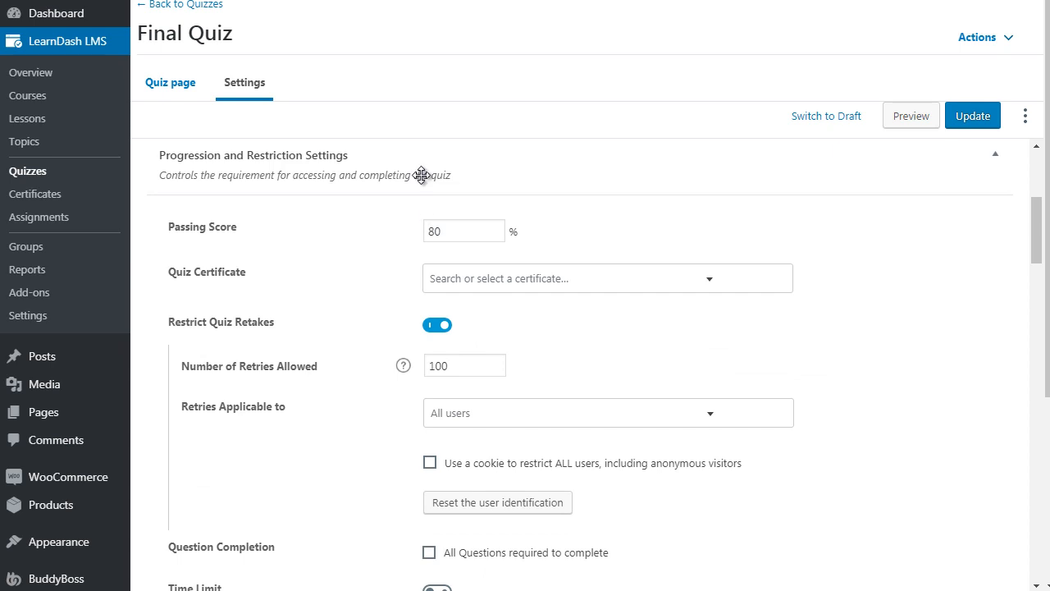
Set the quiz's passing score to 0%
{"action": "double_click", "coordinate": [444, 231]}
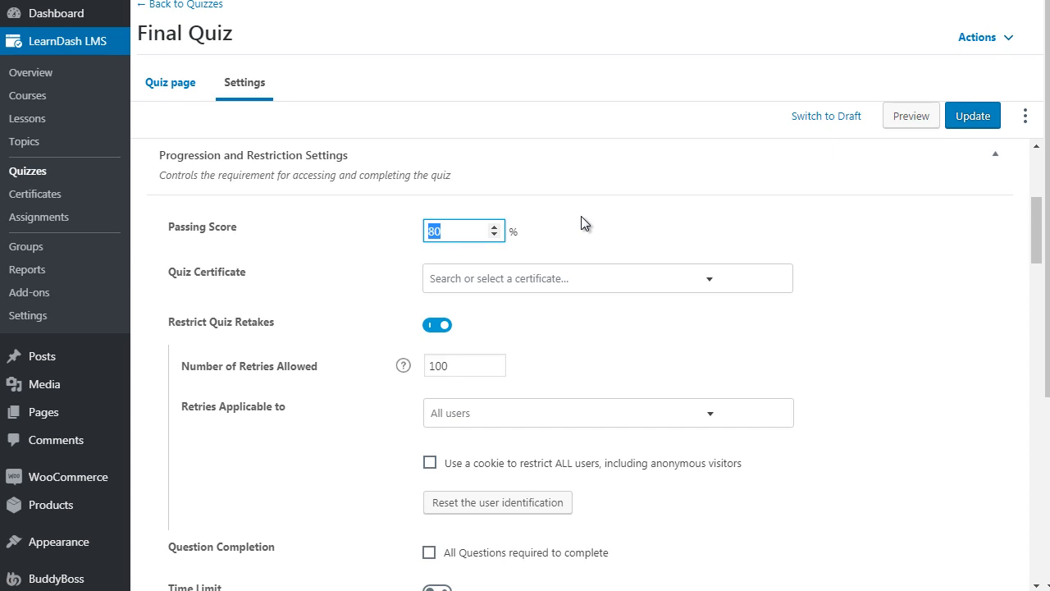
{"action": "left_click", "coordinate": [469, 230]}
{"action": "key", "text": "BackSpace"}
{"action": "key", "text": "BackSpace"}
{"action": "type", "text": "0"}
{"action": "key", "text": "BackSpace"}
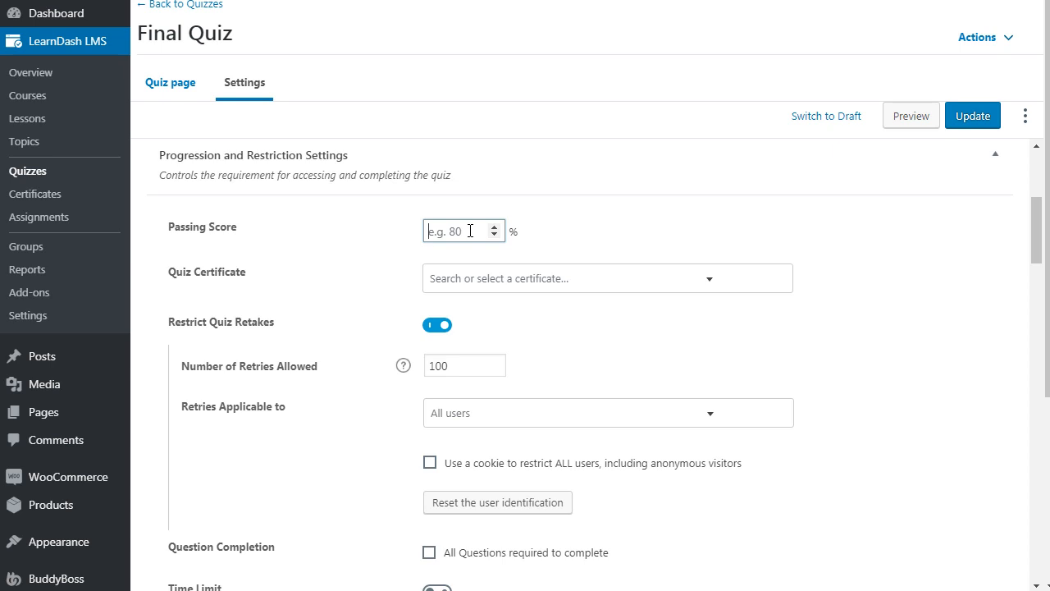
{"action": "type", "text": "10"}
{"action": "key", "text": "BackSpace"}
{"action": "key", "text": "BackSpace"}
{"action": "type", "text": "8"}
Collapse the Display and Content Options section, leaving the Progression and Restriction Settings expanded
{"action": "left_click", "coordinate": [500, 175]}
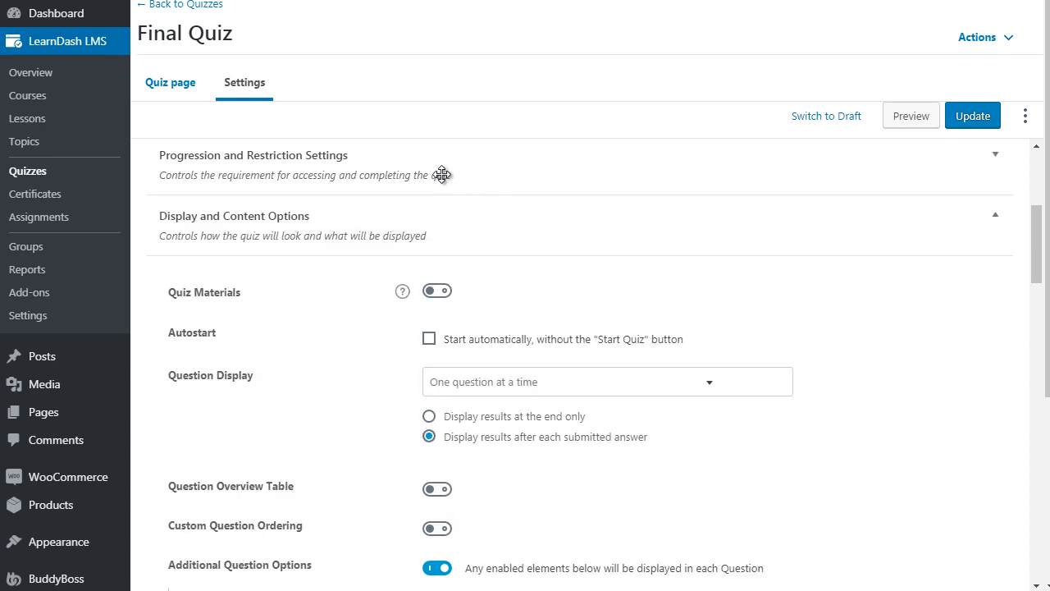
{"action": "left_click", "coordinate": [450, 220]}
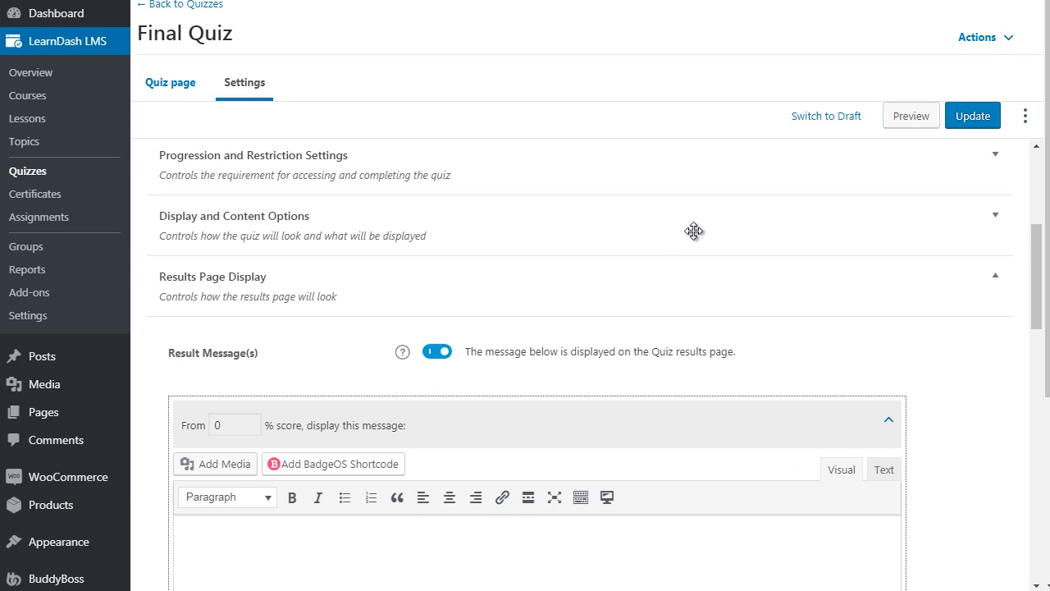
{"action": "left_click", "coordinate": [668, 187]}
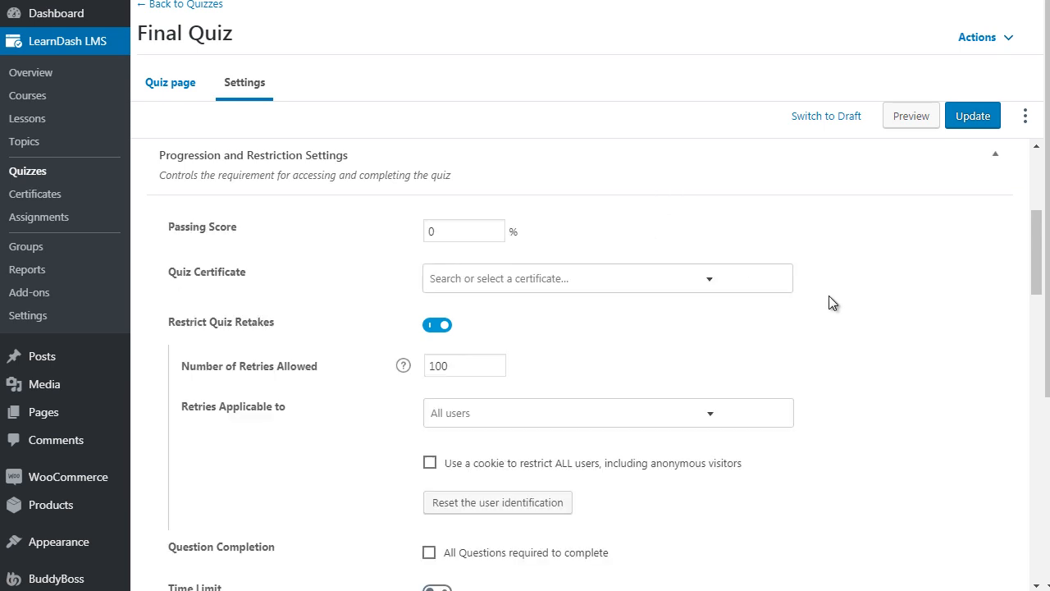
View the certificates available for the quiz without choosing one, and look through the remaining restriction settings
{"action": "left_click_drag", "start_coordinate": [1037, 246], "coordinate": [1042, 262]}
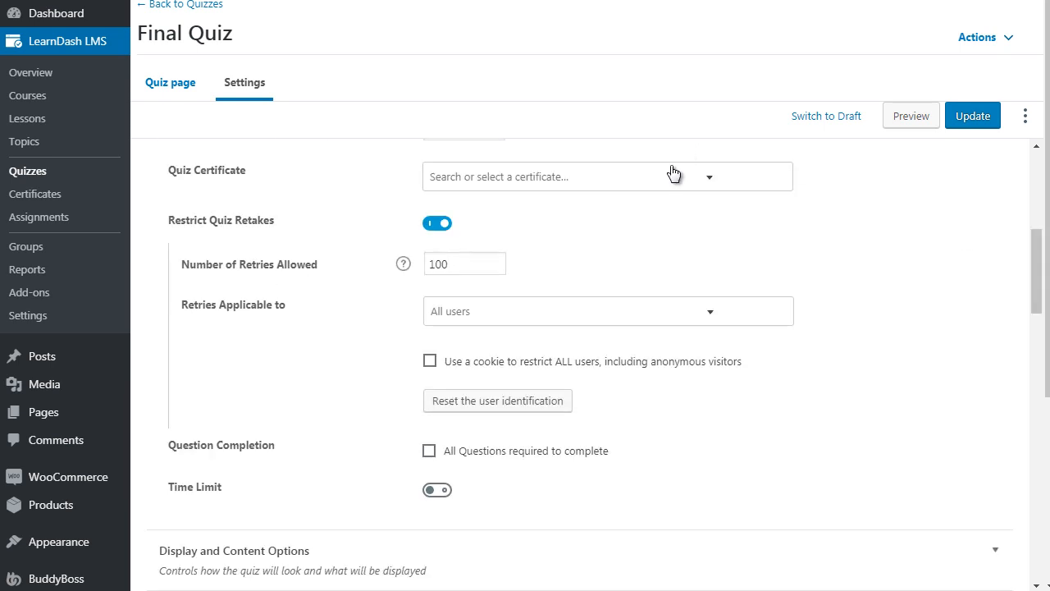
{"action": "left_click", "coordinate": [640, 182]}
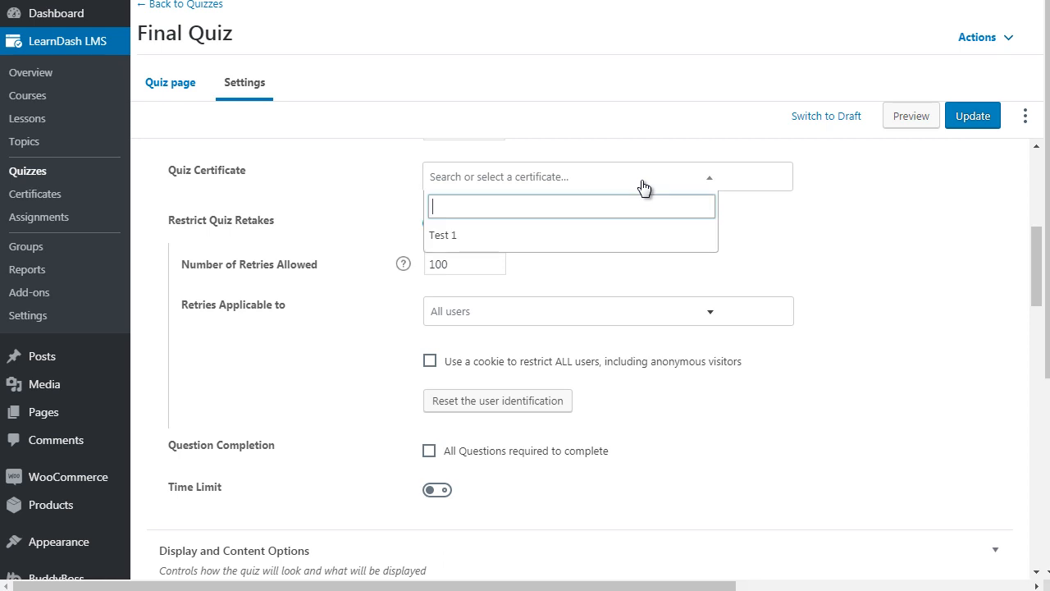
{"action": "left_click", "coordinate": [798, 251]}
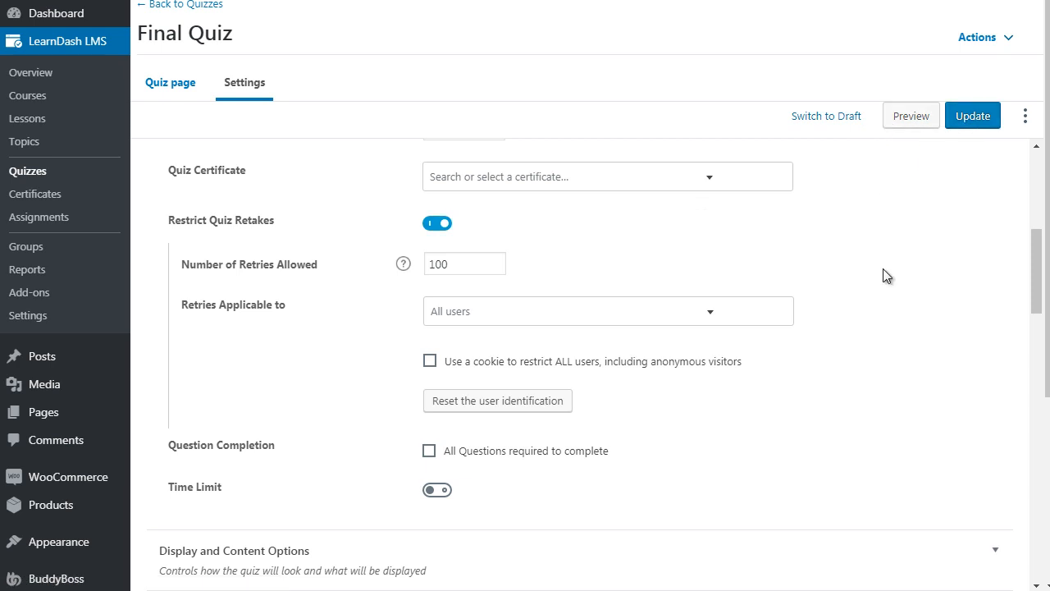
{"action": "left_click_drag", "start_coordinate": [1035, 256], "coordinate": [1039, 340]}
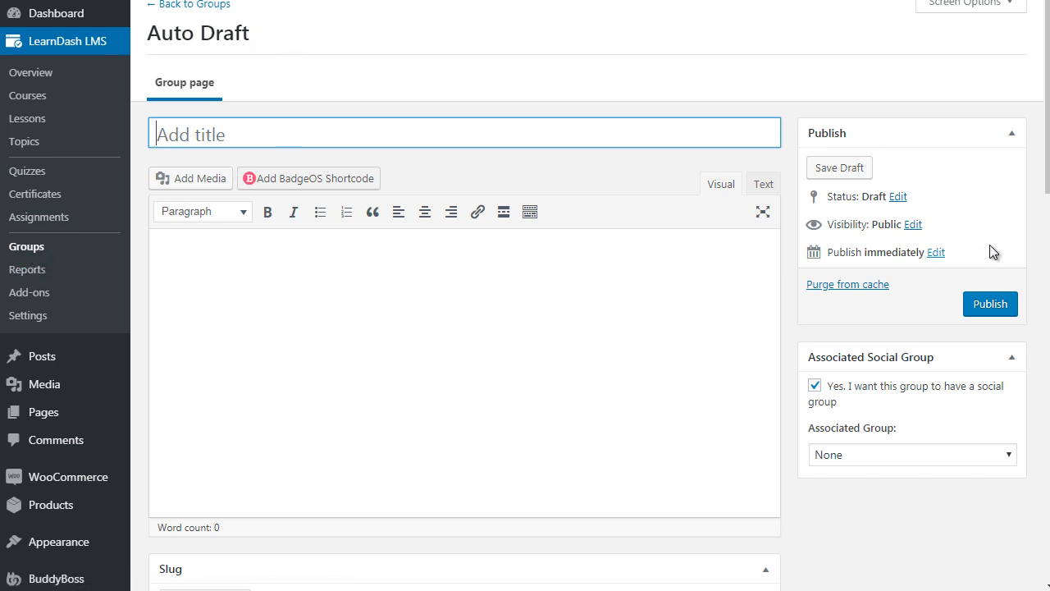
Examine the new group's course, leader and user assignment lists, highlighting Chemistry among the available courses
{"action": "scroll", "coordinate": [1047, 189], "scroll_direction": "down", "scroll_amount": 1}
{"action": "scroll", "coordinate": [1046, 189], "scroll_direction": "down", "scroll_amount": 1}
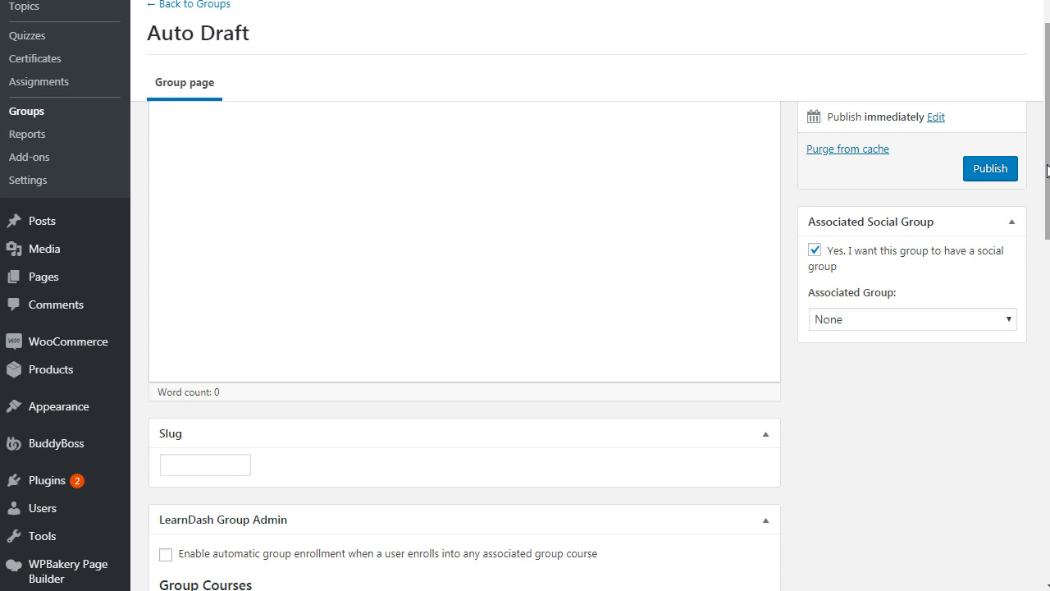
{"action": "left_click_drag", "start_coordinate": [1048, 170], "coordinate": [1048, 263]}
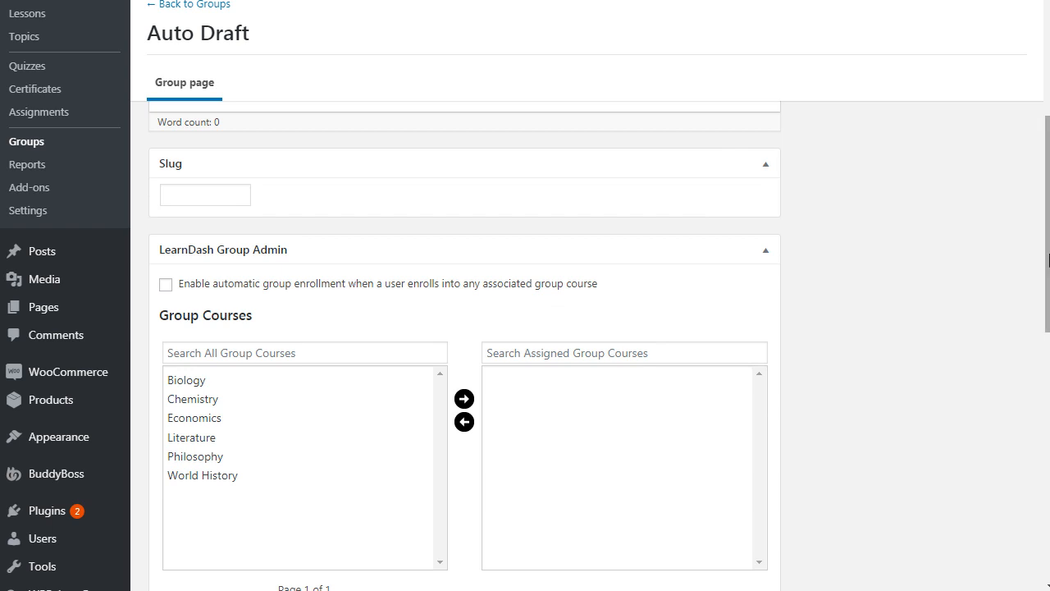
{"action": "left_click", "coordinate": [235, 399]}
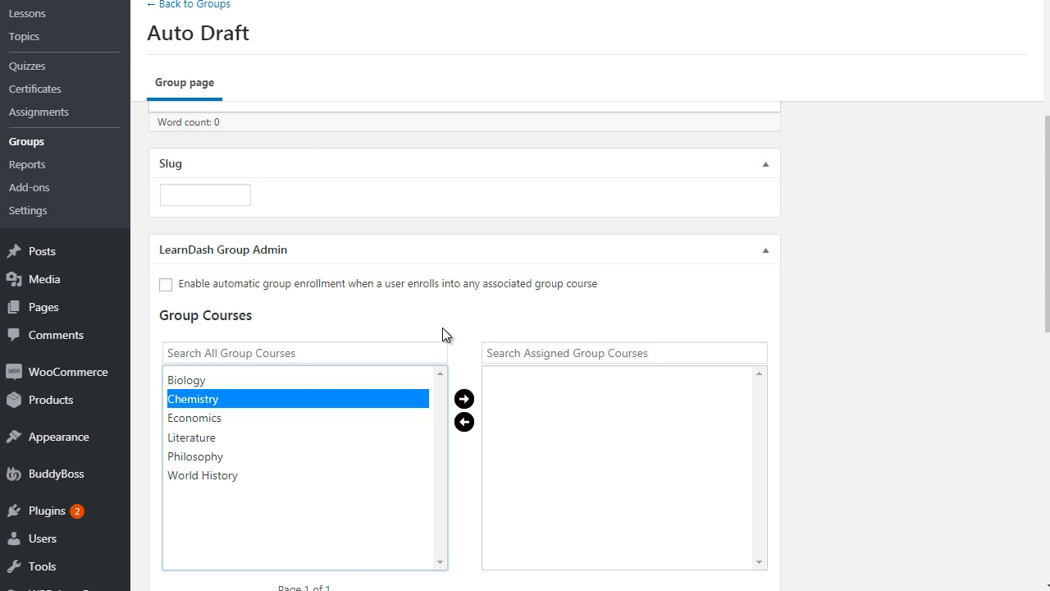
{"action": "left_click", "coordinate": [795, 214]}
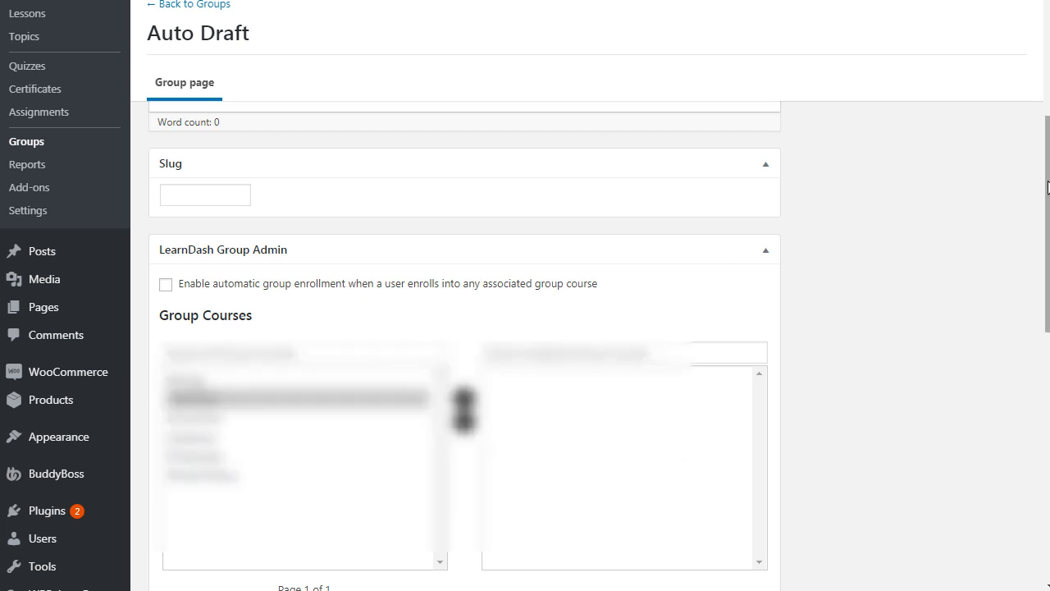
{"action": "scroll", "coordinate": [1046, 154], "scroll_direction": "down", "scroll_amount": 5}
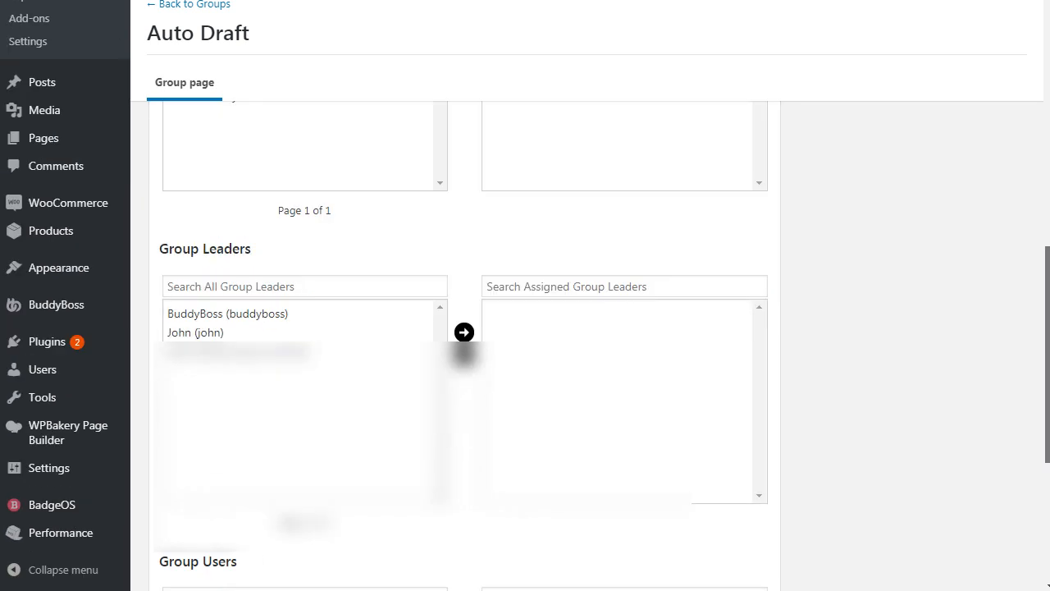
{"action": "scroll", "coordinate": [1046, 154], "scroll_direction": "down", "scroll_amount": 4}
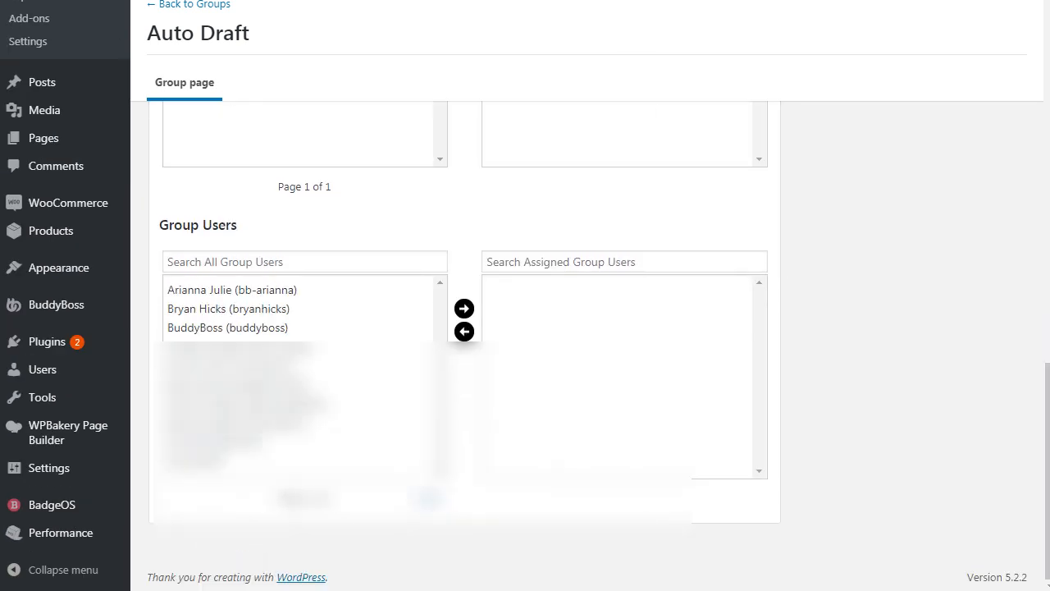